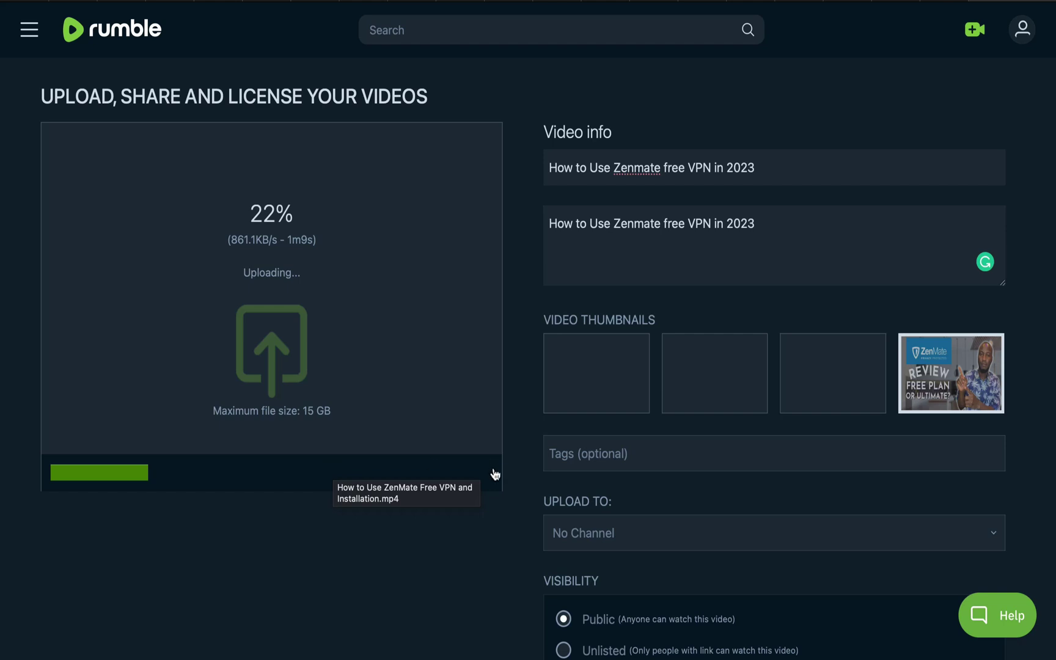
Scroll the upload page while the ZenMate video finishes uploading and thumbnails appear.
scroll(524, 555, down, 1)
scroll(523, 554, up, 1)
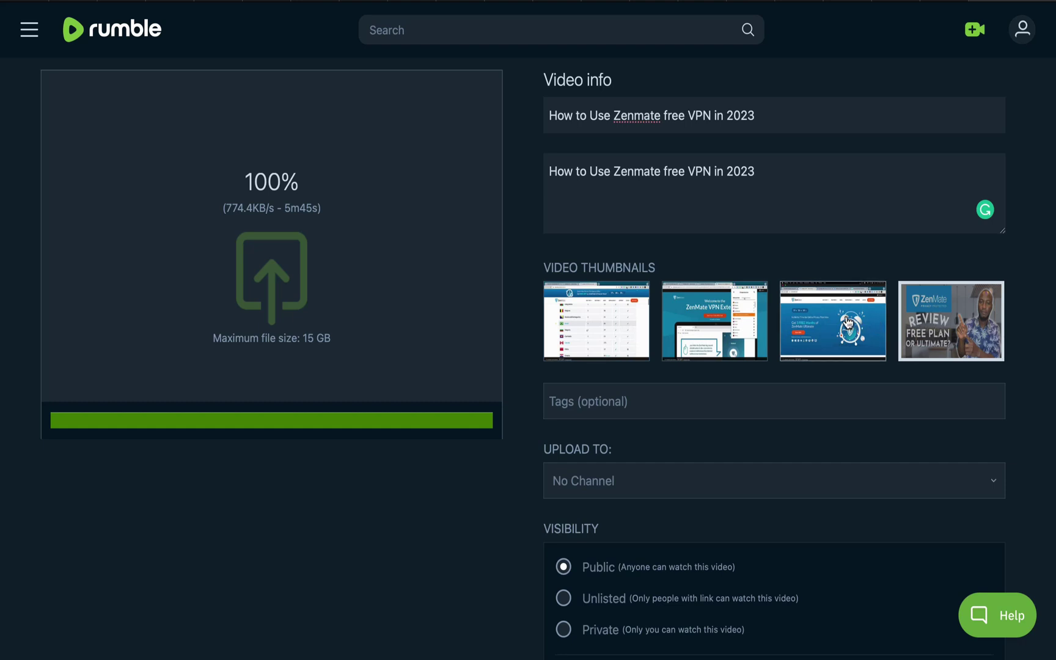
Enter the tags 'zenmate, free vpn, chrome free vpn' in the Tags field.
scroll(764, 317, down, 3)
click(627, 316)
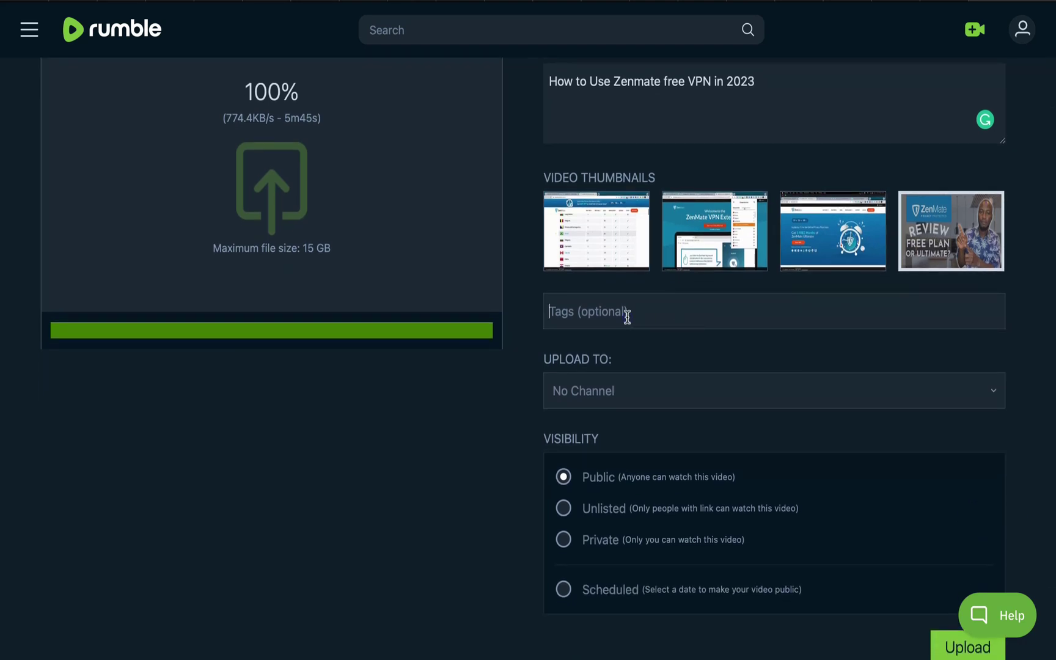
text(zenmate)
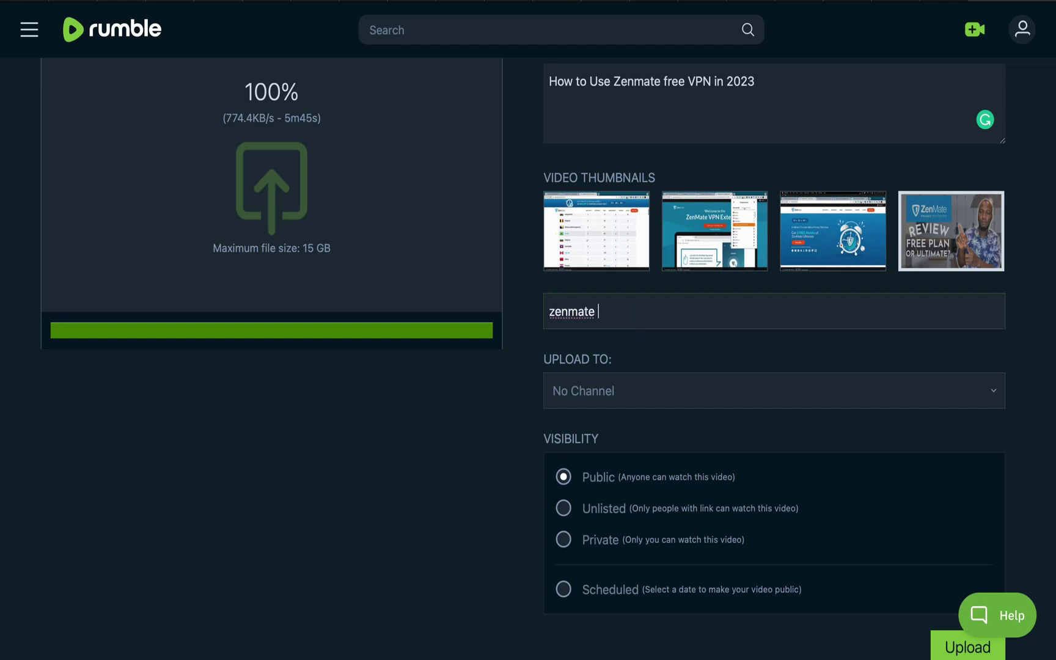
text( ,free vpn, chrome)
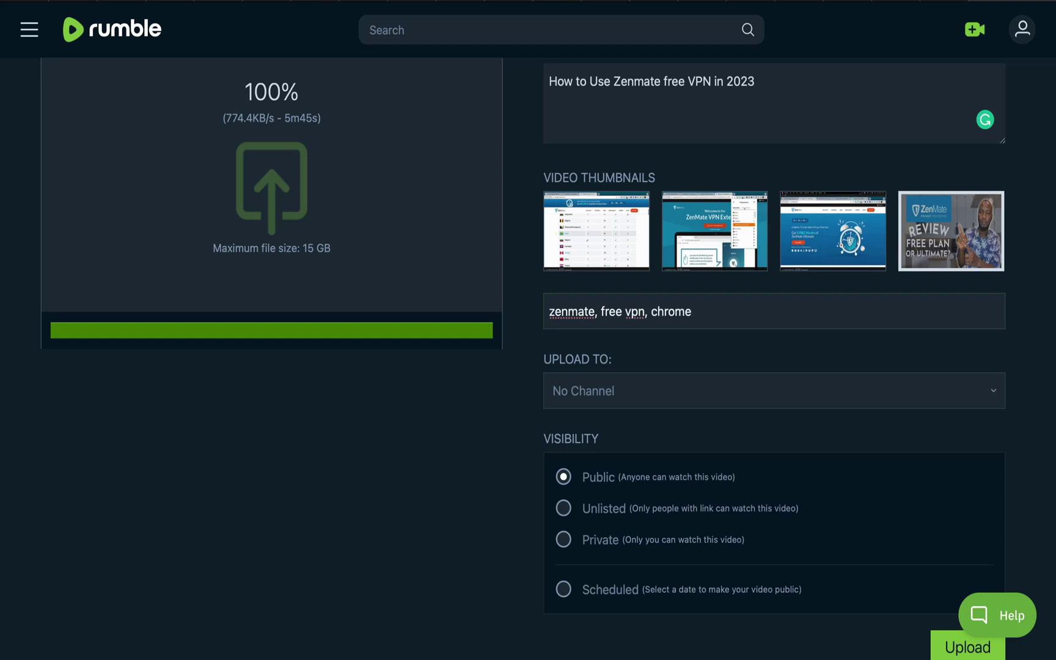
text( free vpn)
scroll(636, 361, down, 3)
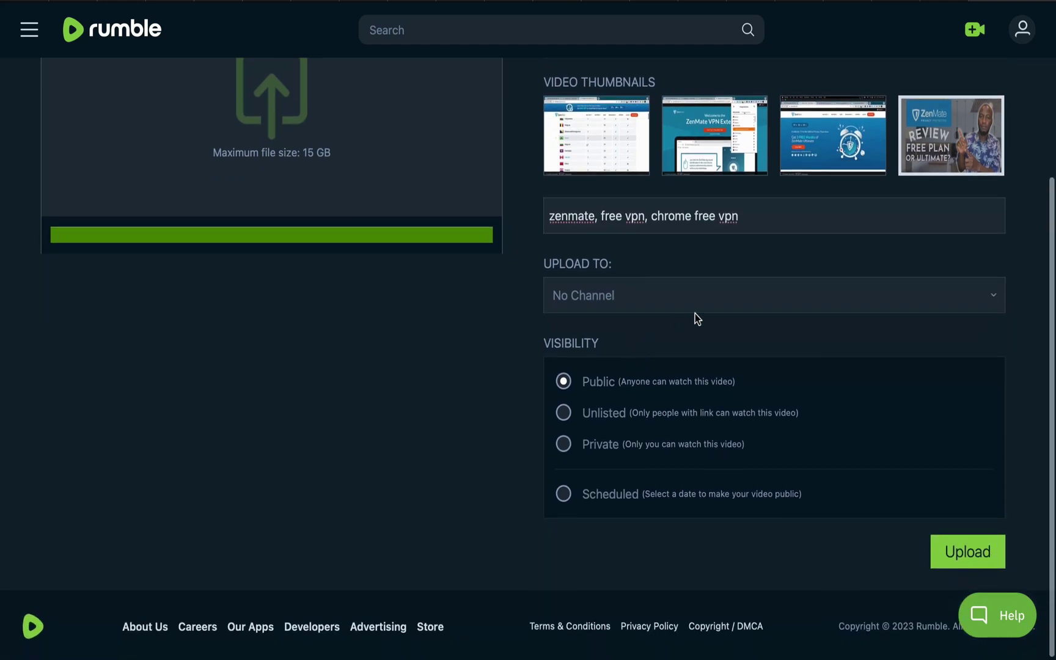
click(645, 302)
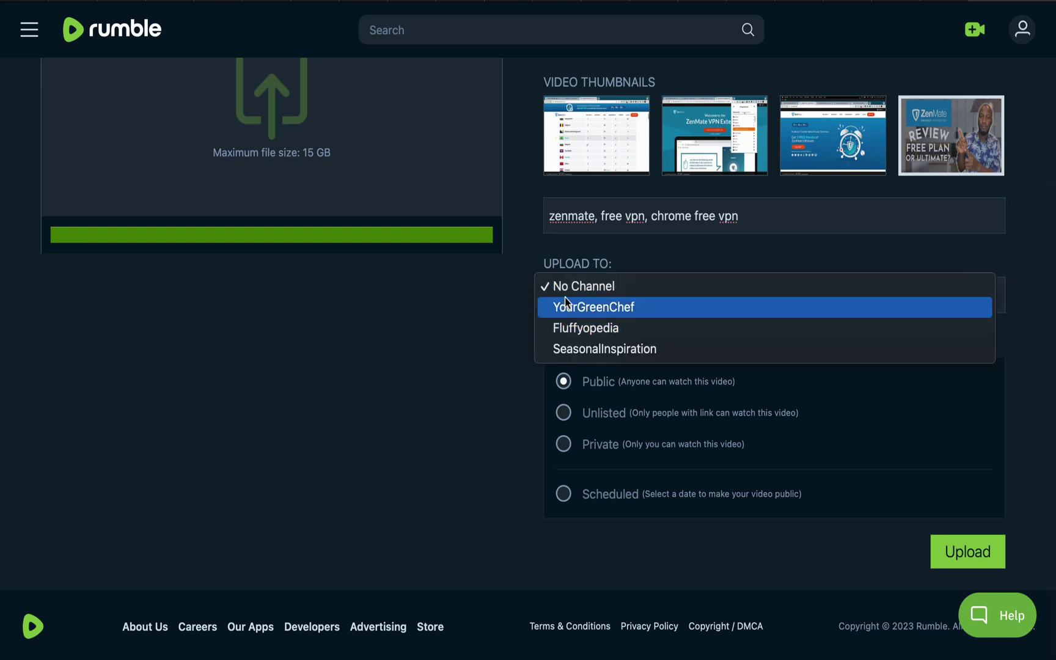
click(523, 299)
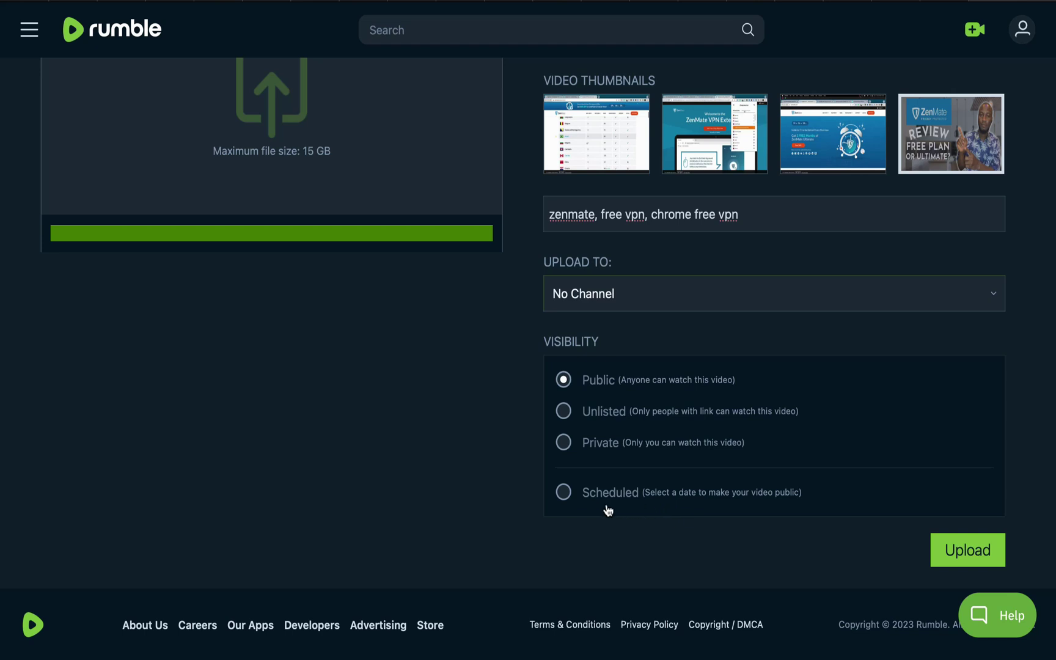
Try Scheduled, revert visibility to Public, and submit the details to reach licensing.
click(563, 495)
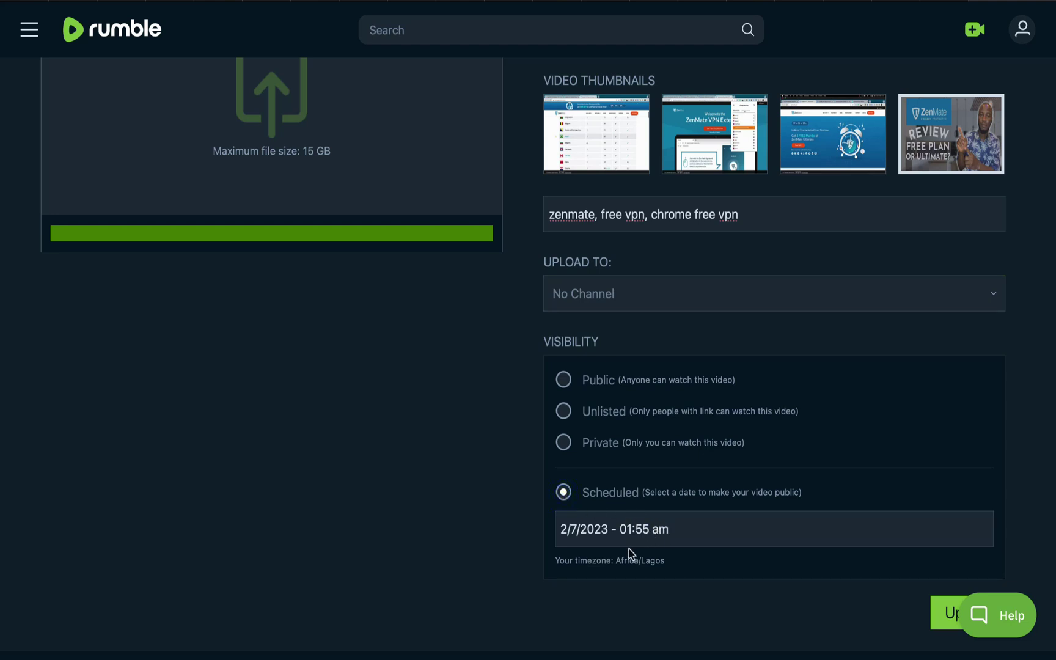
click(563, 380)
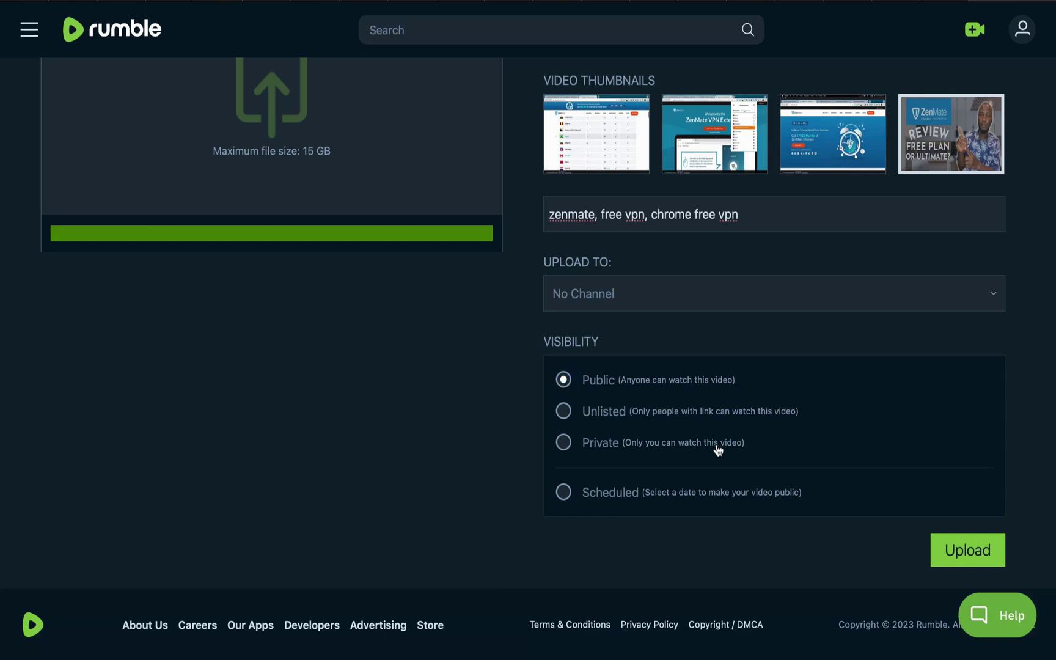
click(965, 555)
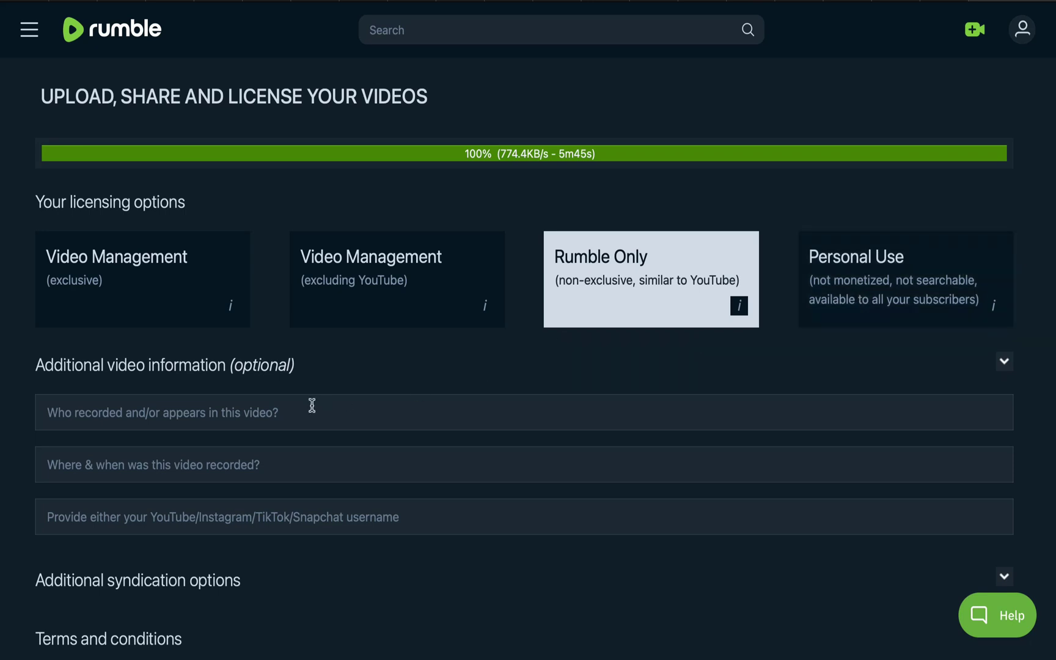
scroll(311, 407, down, 1)
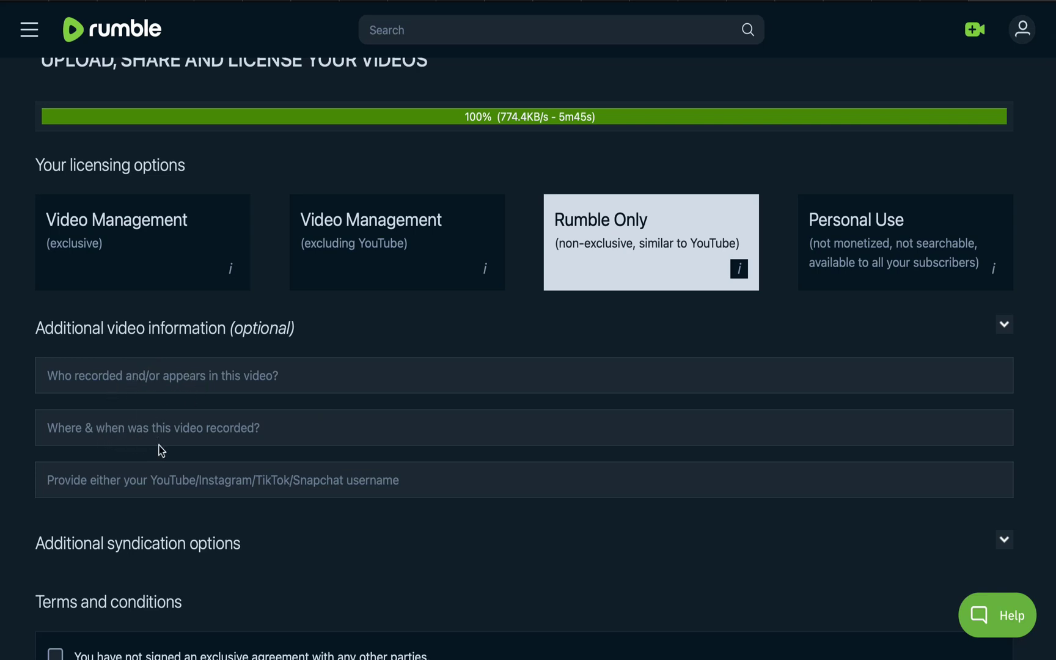
scroll(161, 450, down, 1)
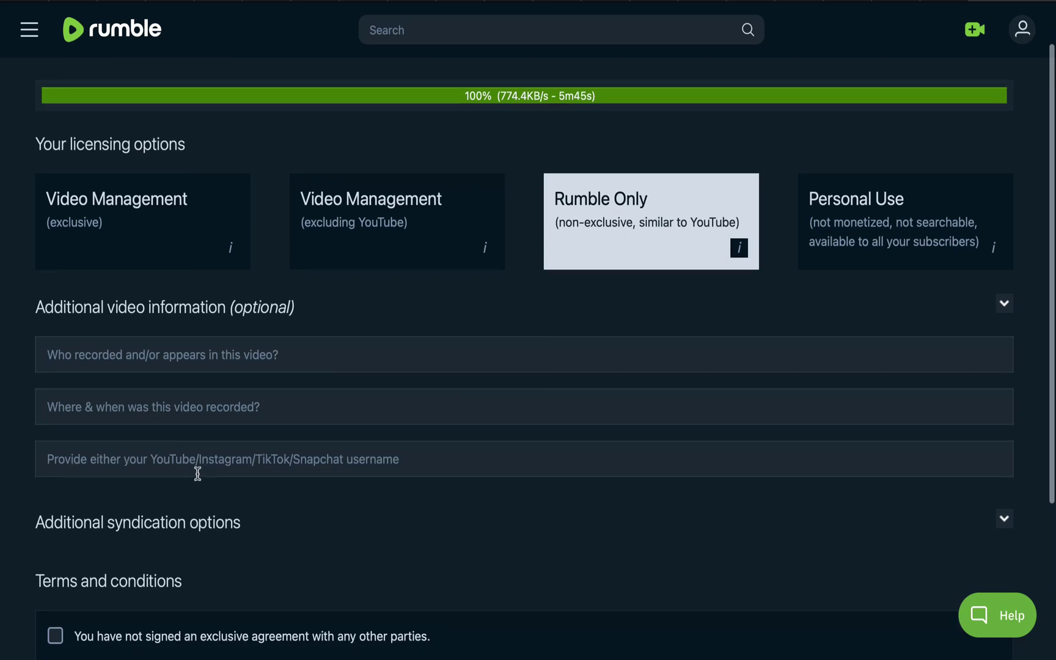
scroll(302, 505, down, 1)
scroll(303, 505, down, 3)
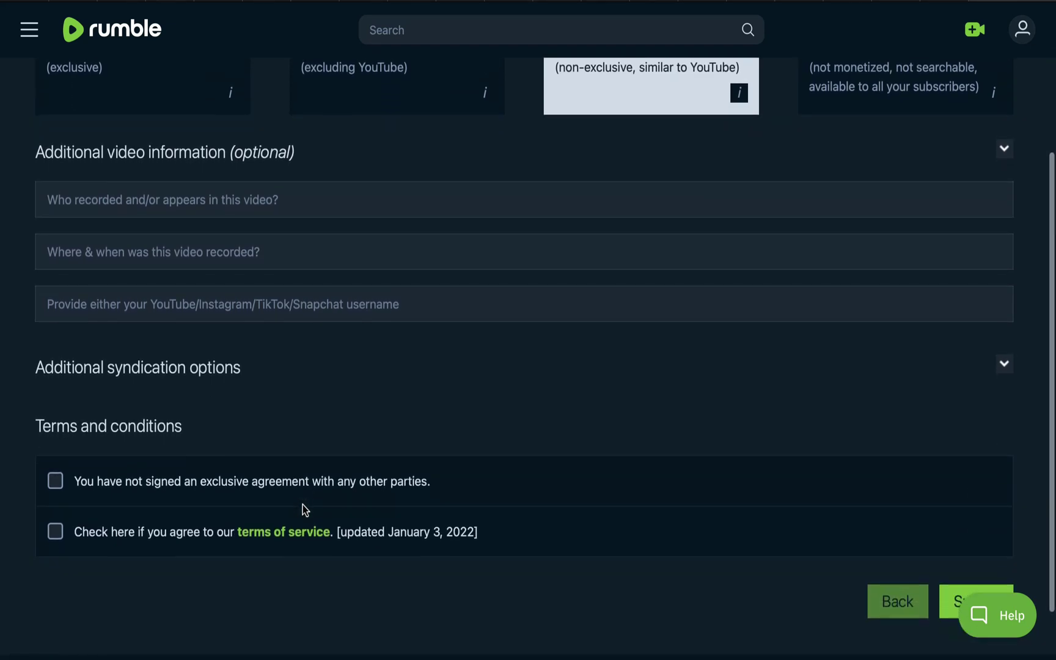
scroll(303, 505, up, 3)
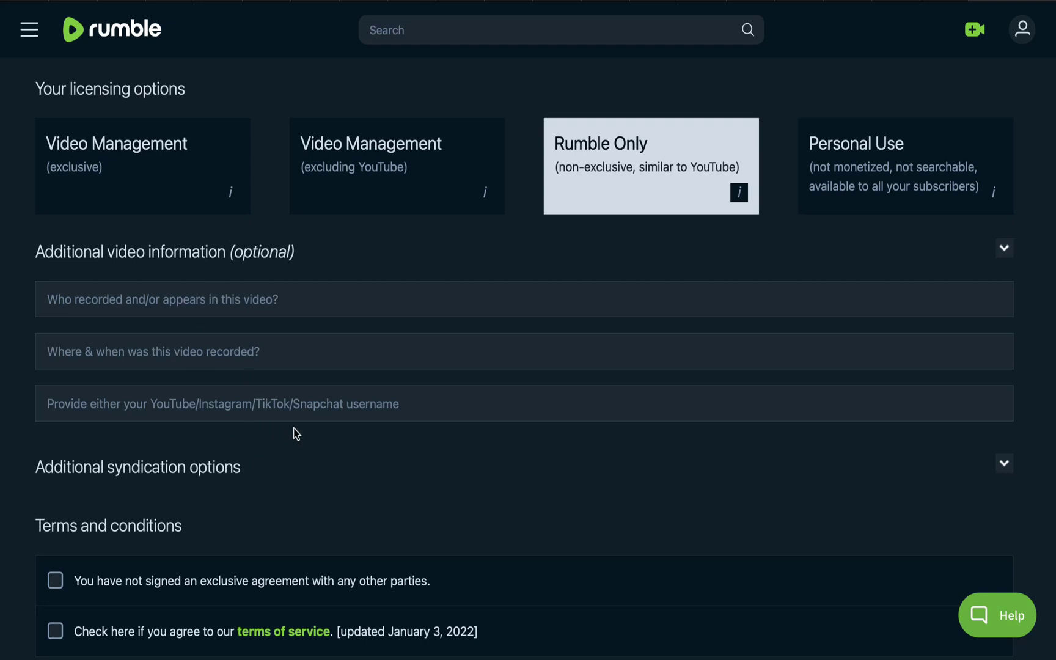
scroll(296, 434, down, 2)
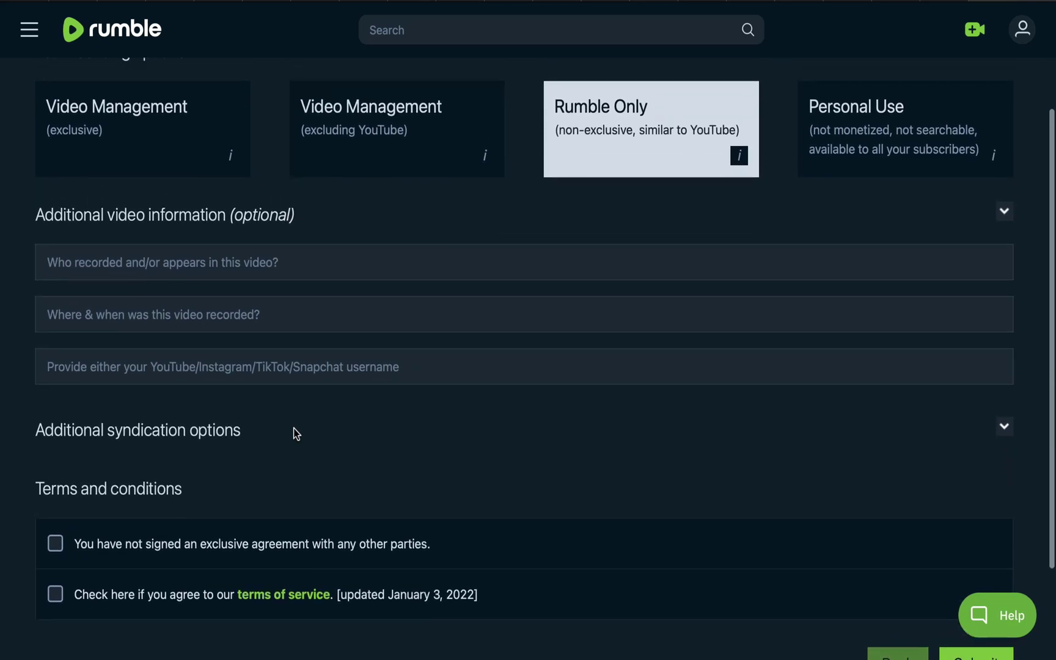
scroll(295, 433, up, 3)
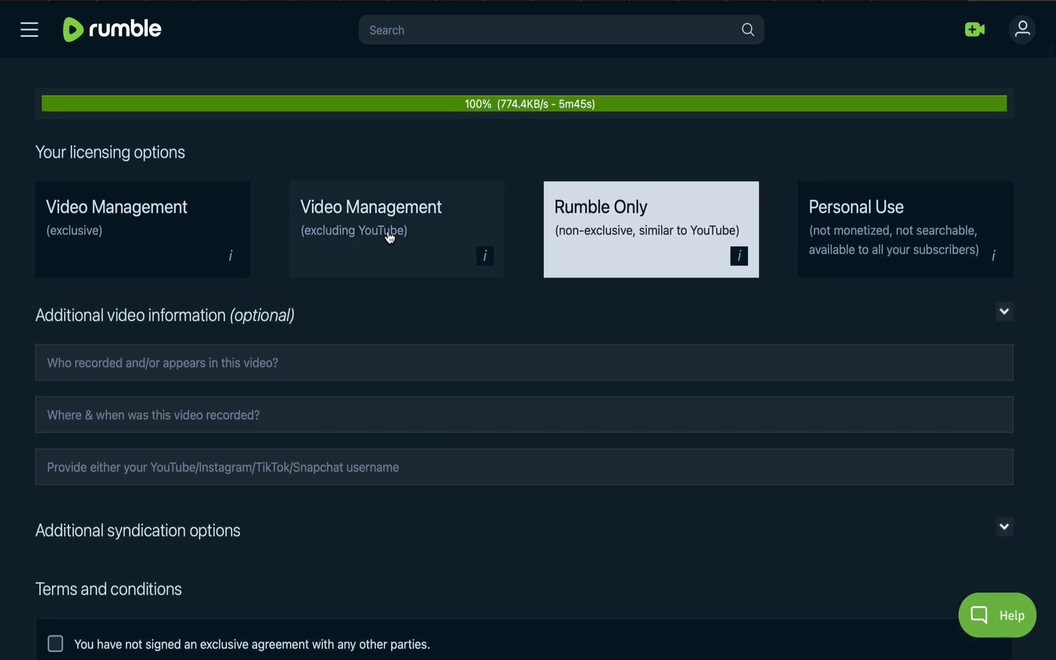
Pick Video Management (excluding YouTube) and review the licensing options comparison.
click(390, 217)
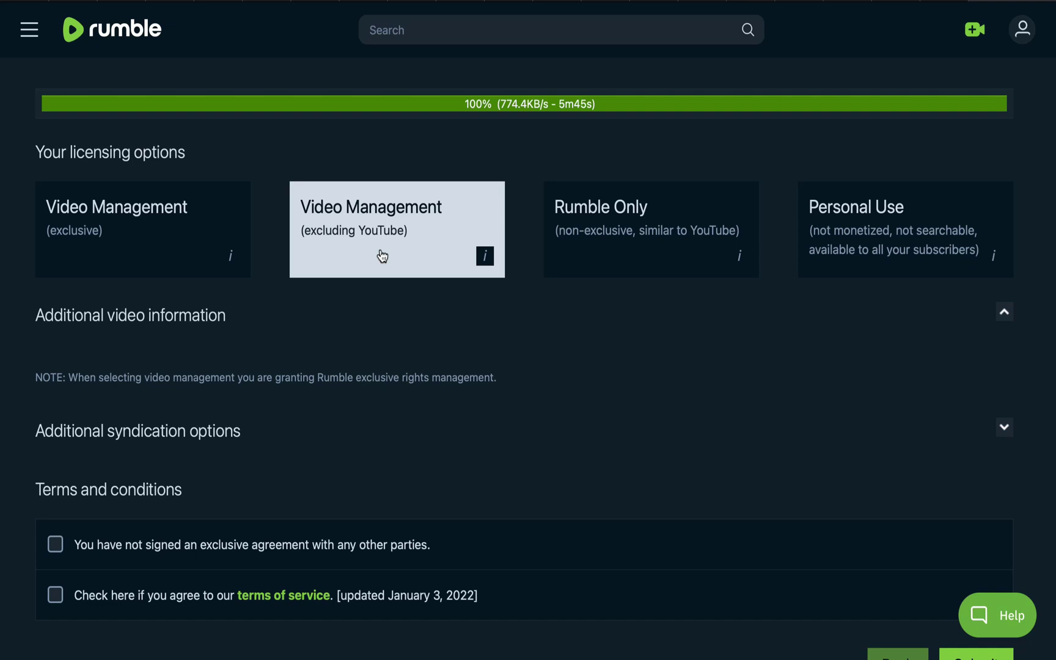
click(941, 3)
scroll(746, 280, down, 1)
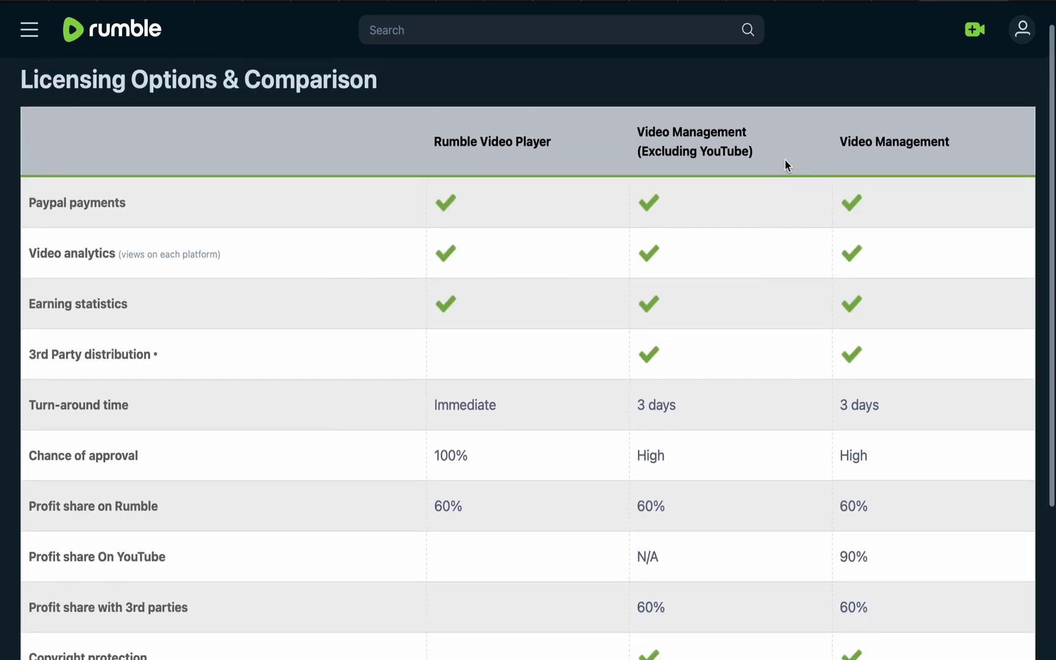
scroll(718, 279, down, 1)
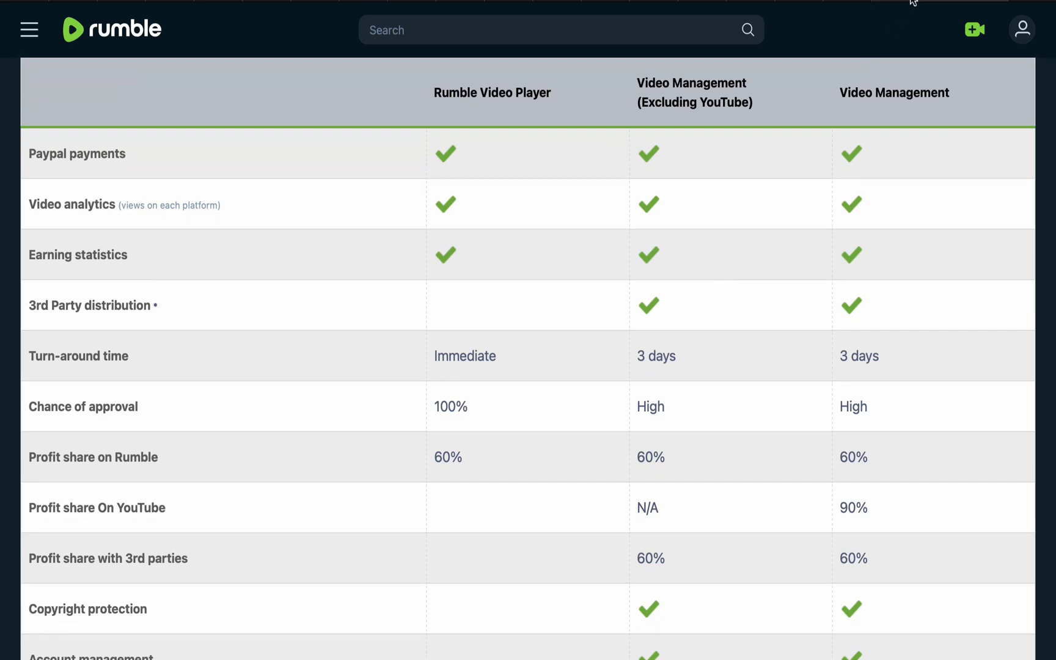
Back on the licensing form, choose the Video Management (exclusive) licence.
click(1037, 3)
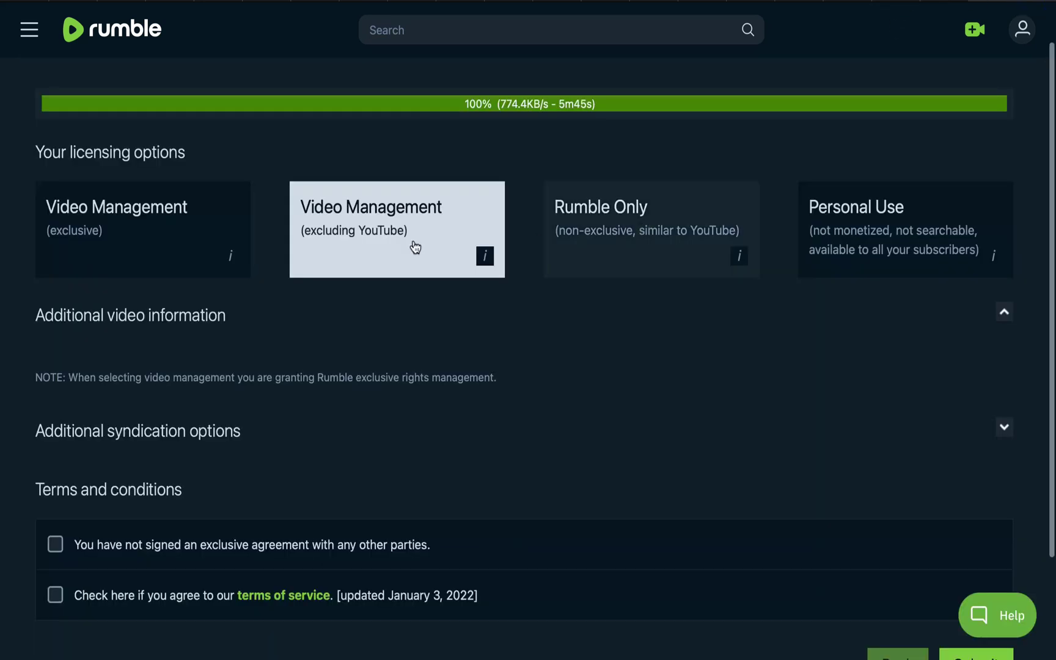
click(151, 227)
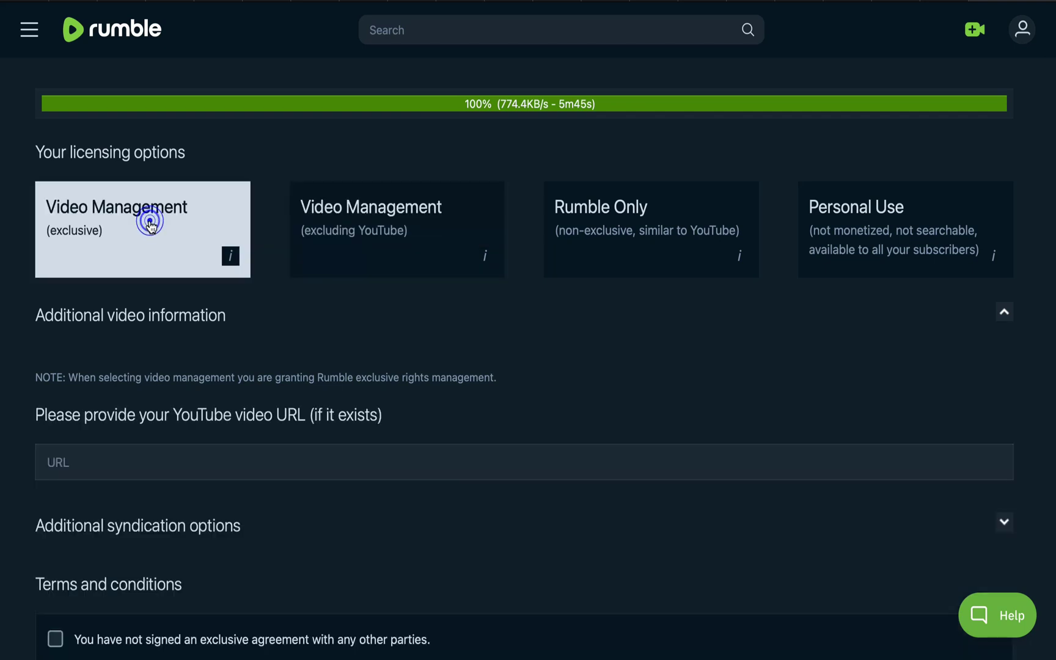
scroll(245, 357, down, 1)
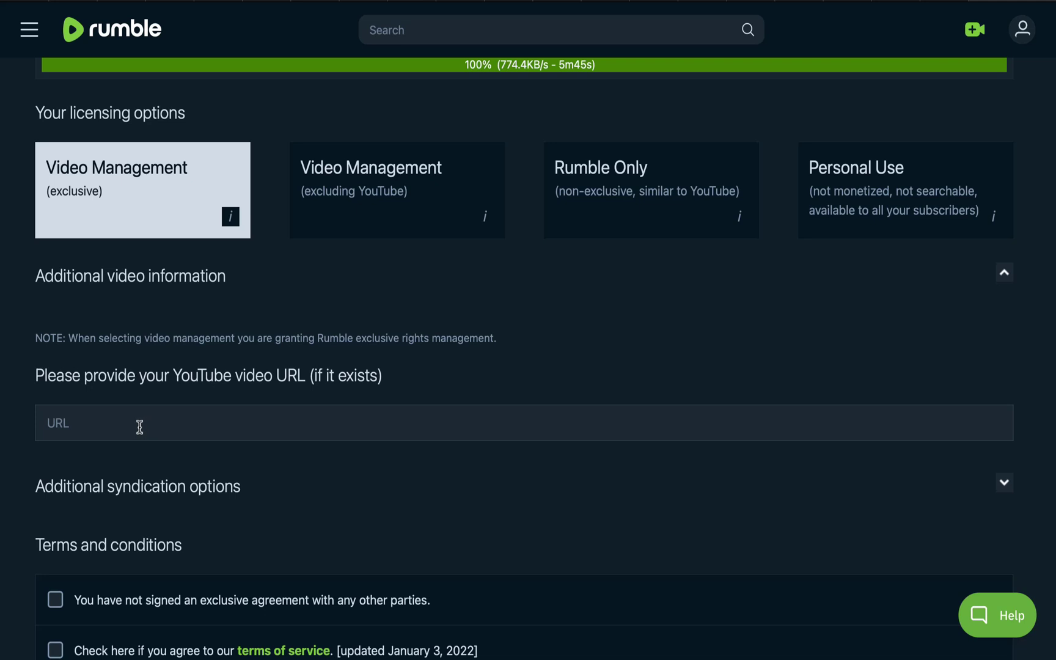
scroll(139, 428, down, 1)
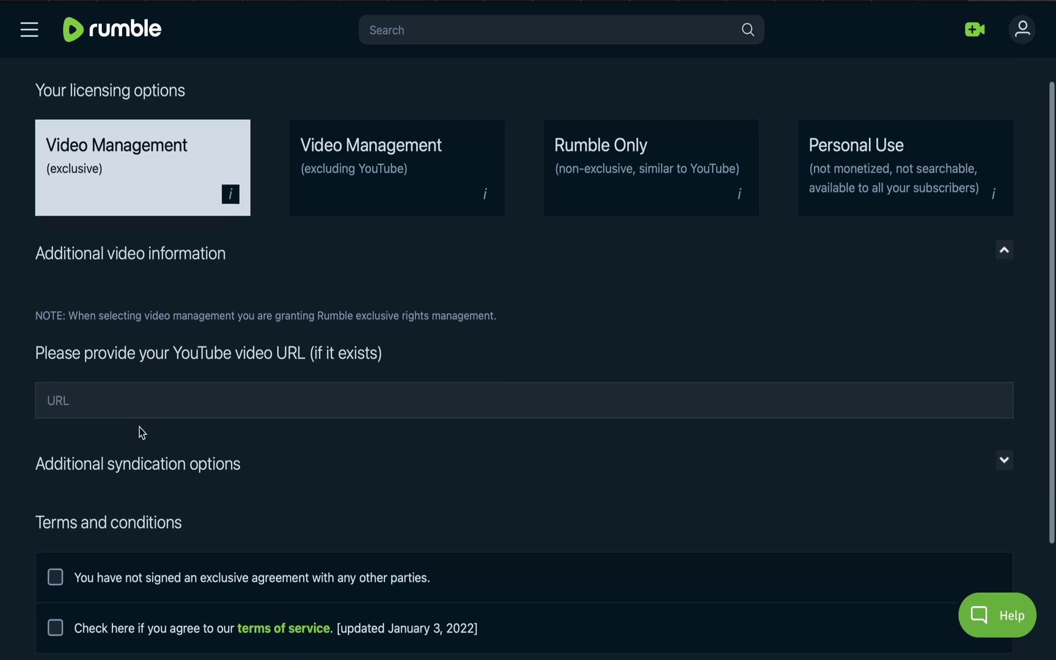
click(831, 176)
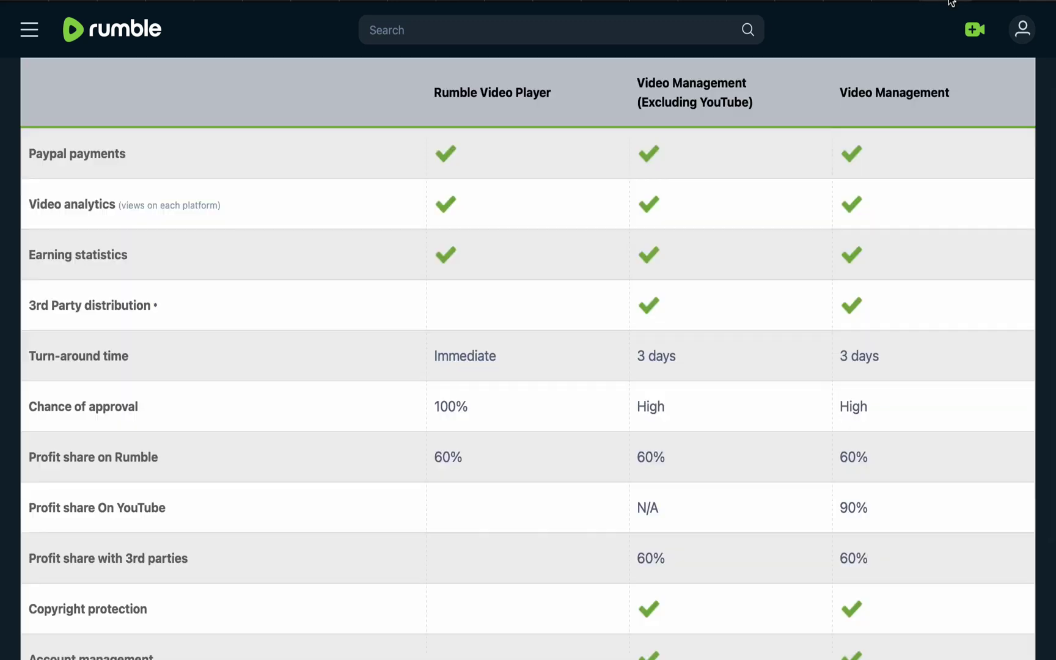
scroll(874, 259, down, 2)
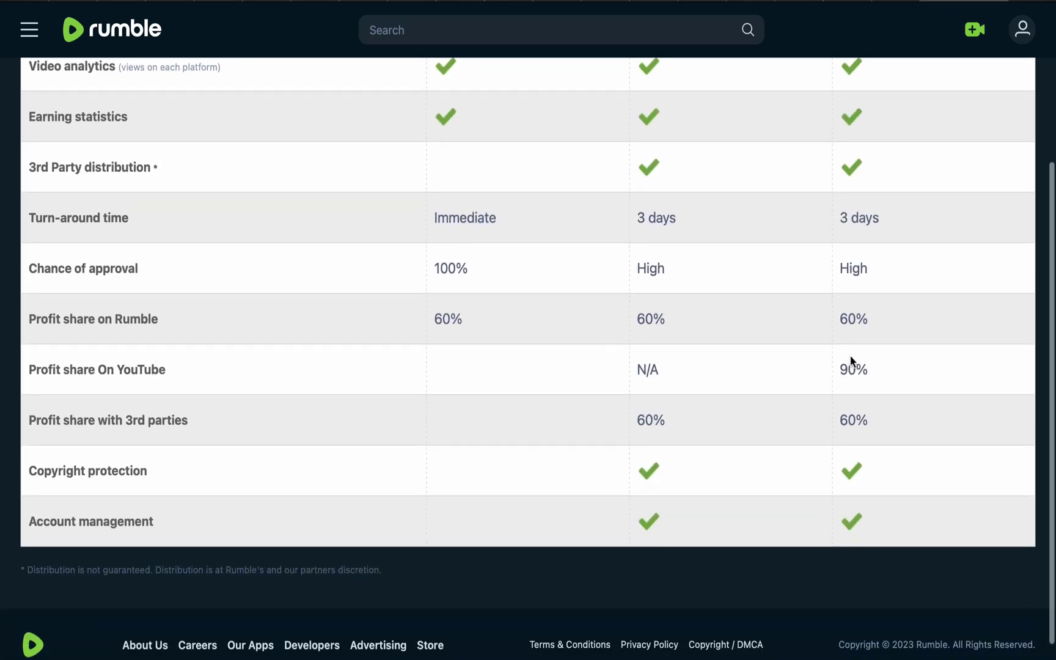
click(1028, 5)
scroll(575, 327, down, 3)
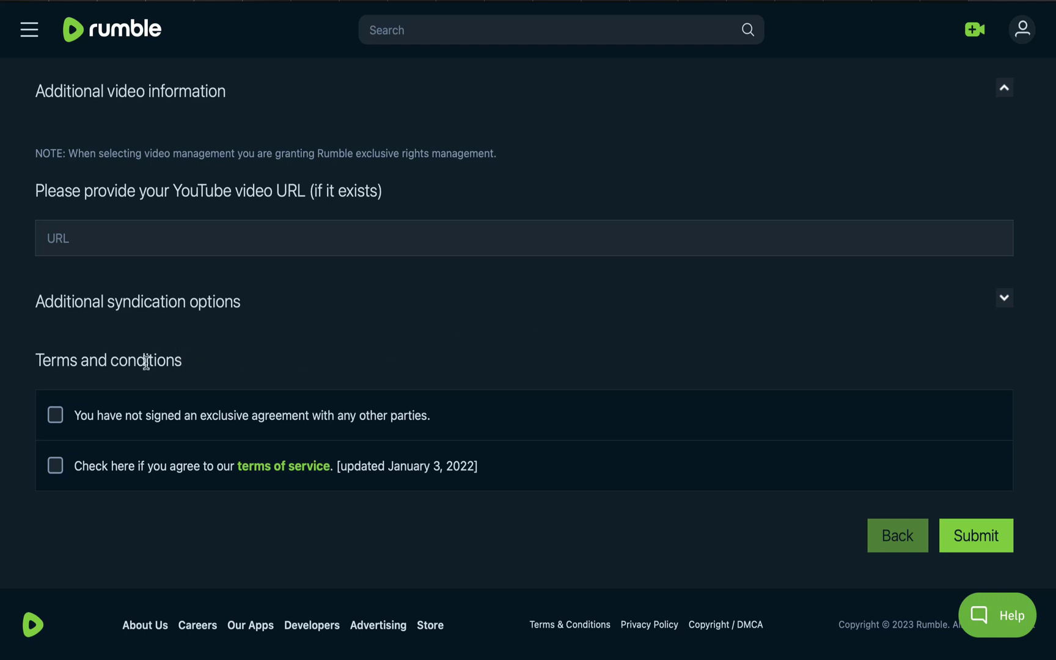
click(1003, 298)
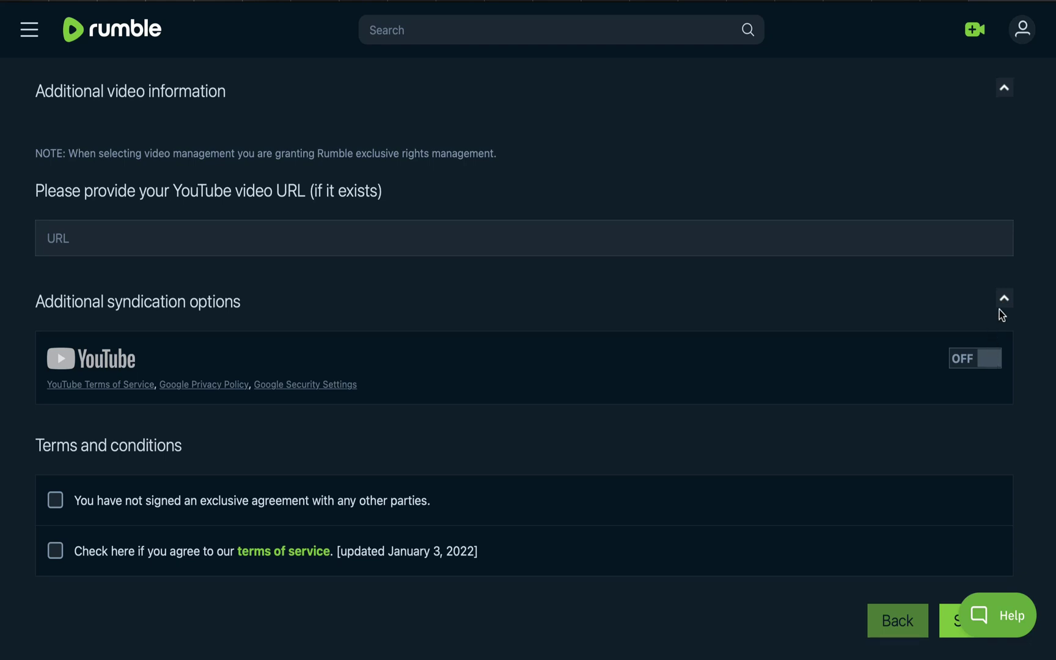
click(1004, 300)
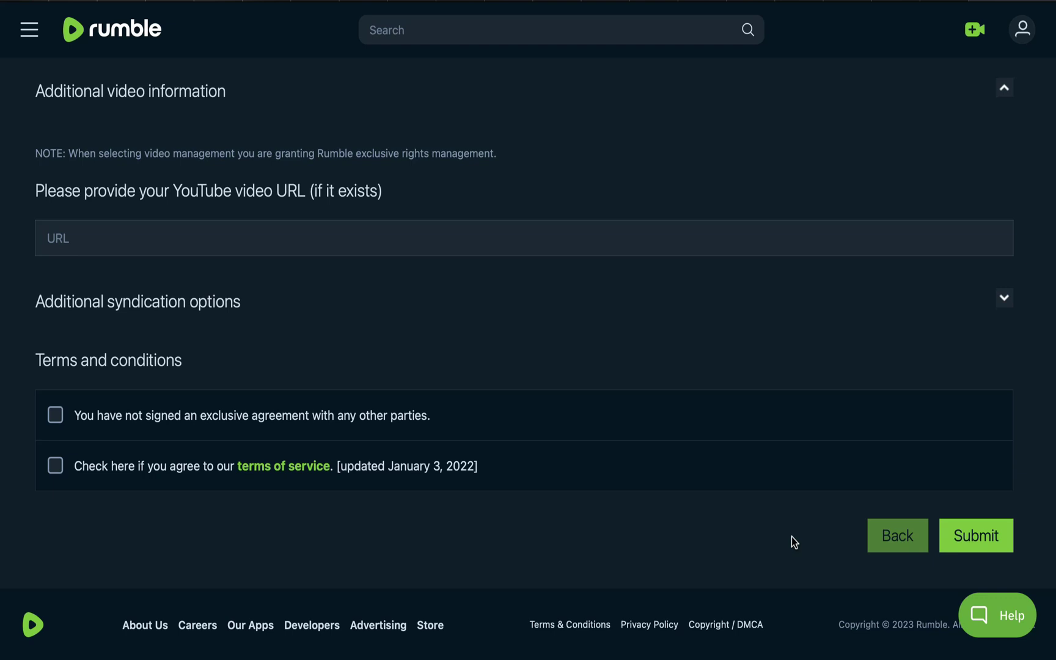
scroll(791, 537, up, 5)
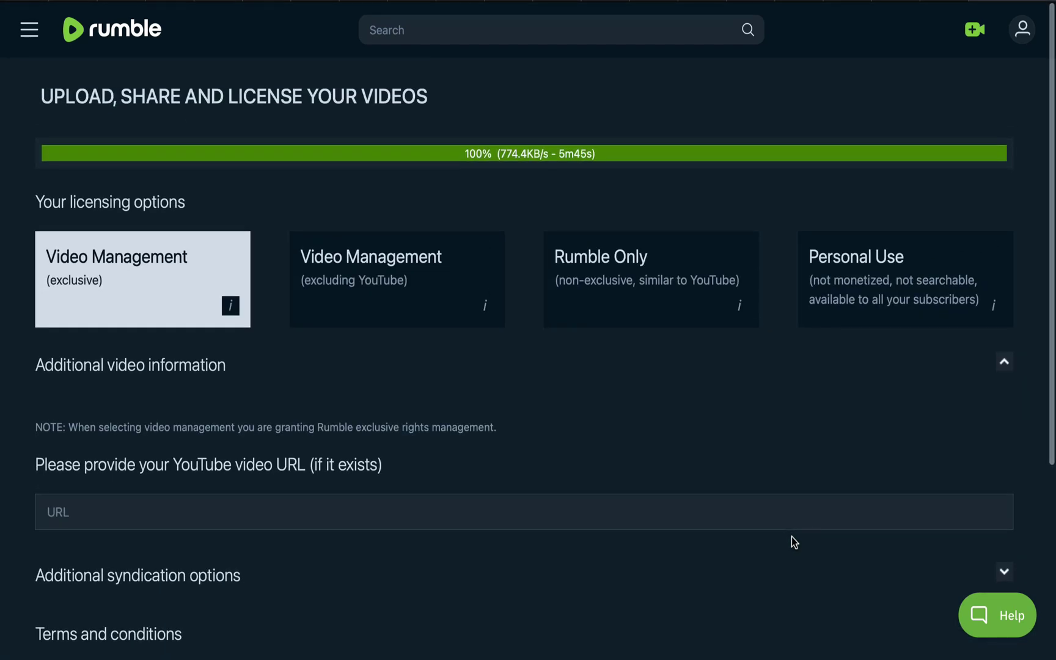